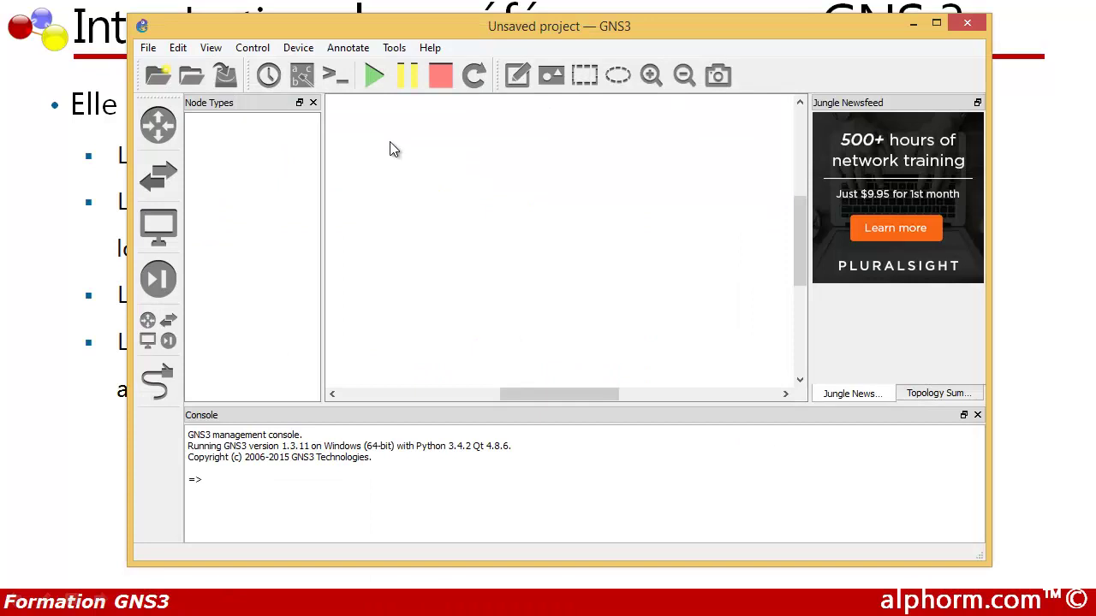
Step: Show the topology summary and examine the host binding addresses offered in the local server preferences, closing the preferences without changes
{"action": "left_click", "coordinate": [936, 393]}
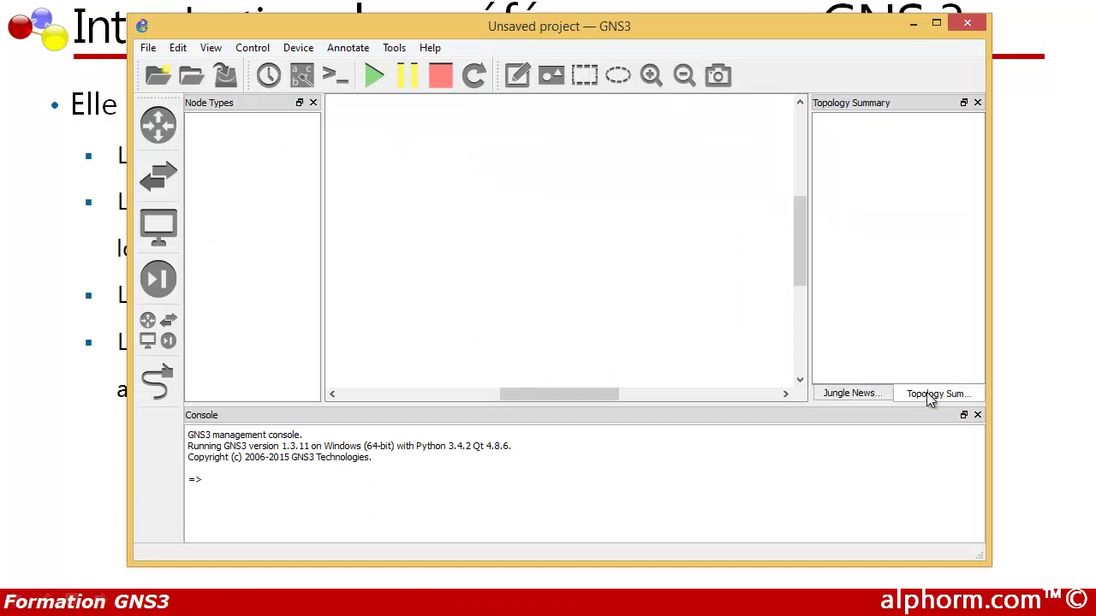
{"action": "left_click", "coordinate": [178, 48]}
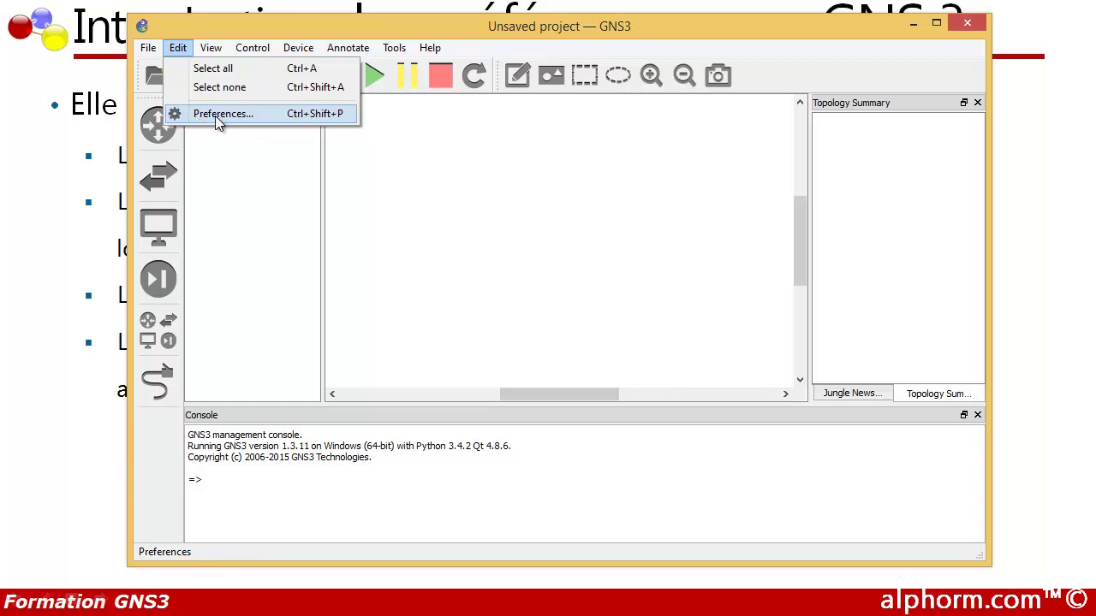
{"action": "left_click", "coordinate": [291, 116]}
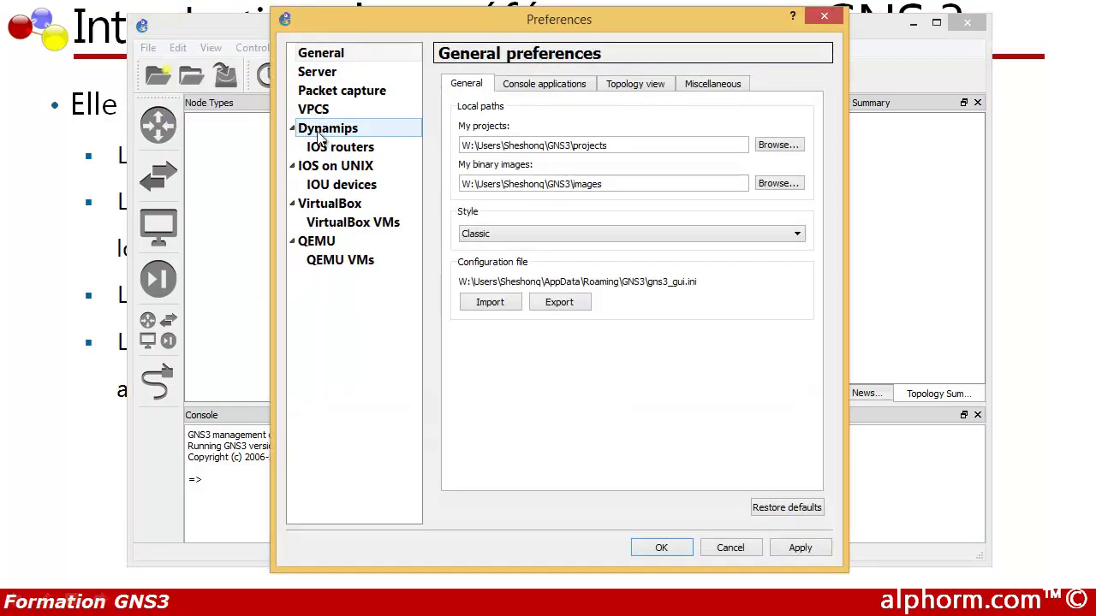
{"action": "left_click_drag", "start_coordinate": [482, 29], "coordinate": [488, 30]}
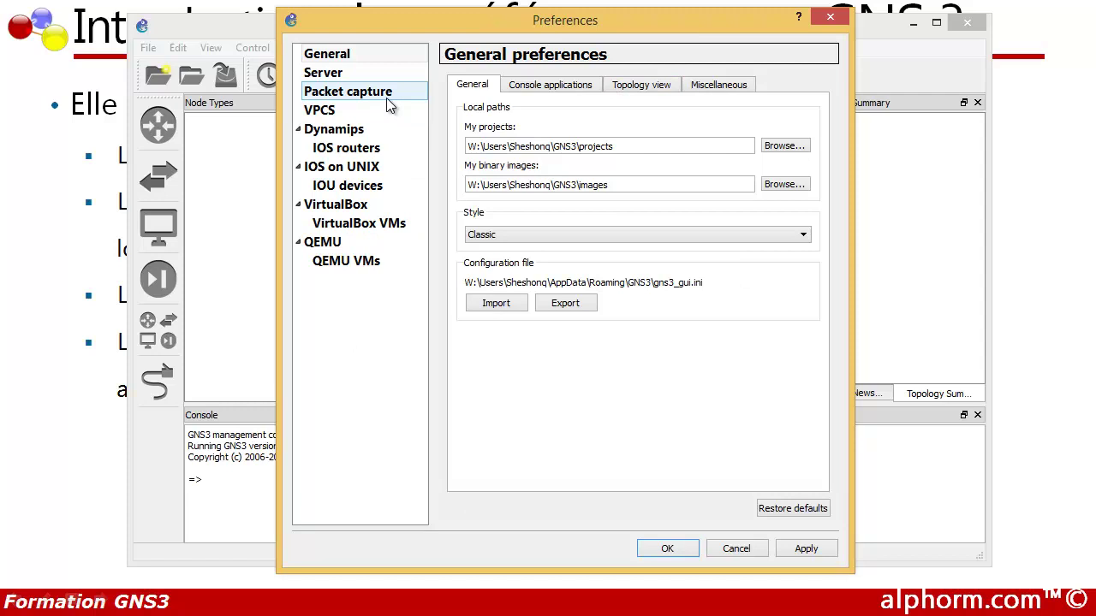
{"action": "left_click", "coordinate": [341, 74]}
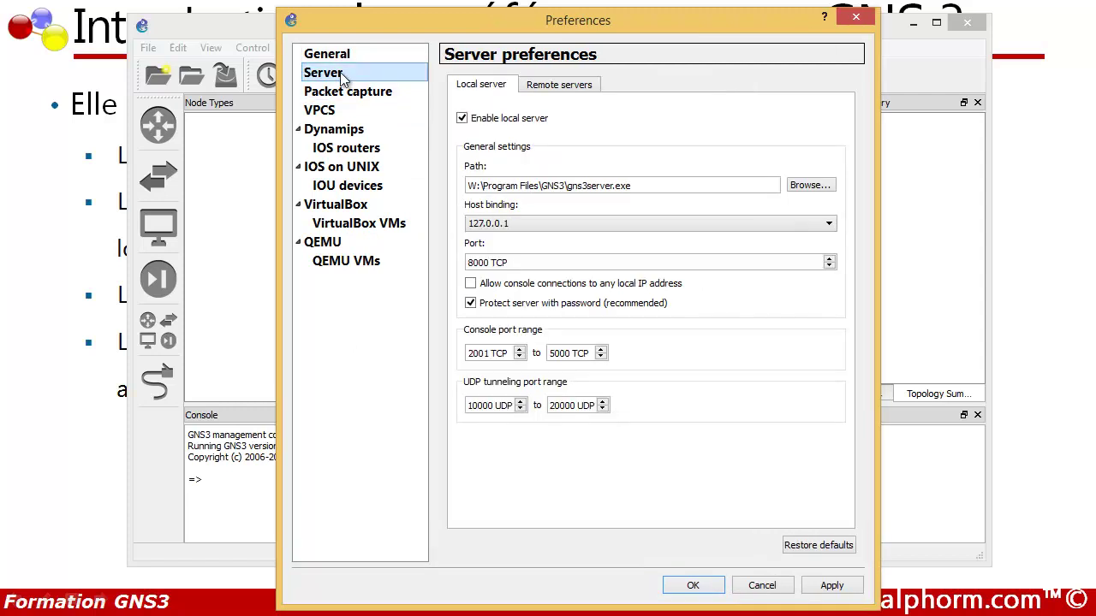
{"action": "left_click", "coordinate": [503, 224]}
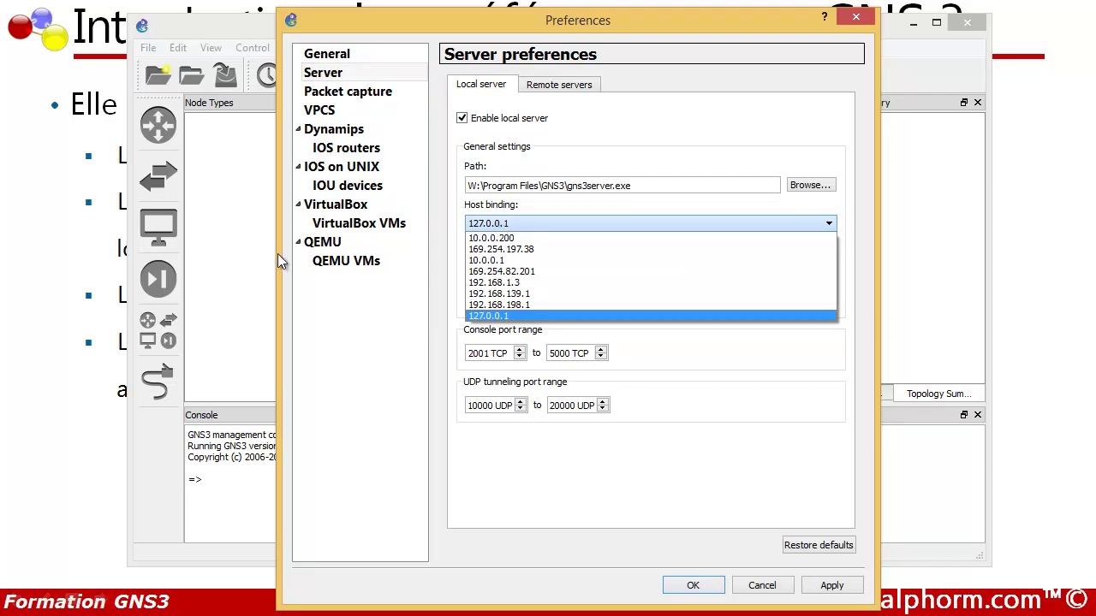
{"action": "left_click", "coordinate": [248, 230]}
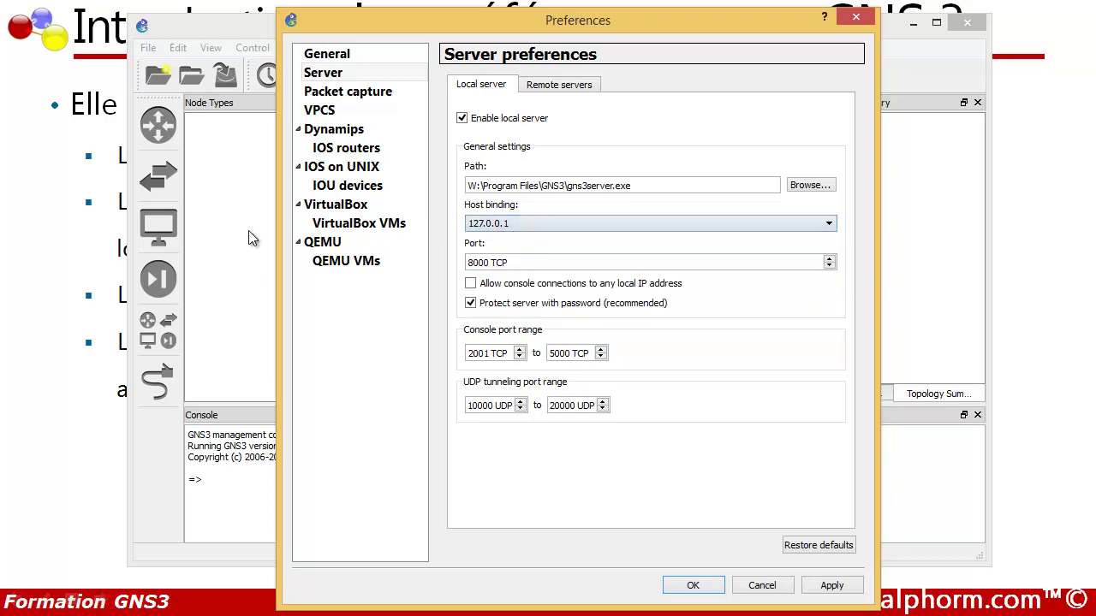
{"action": "left_click", "coordinate": [855, 17]}
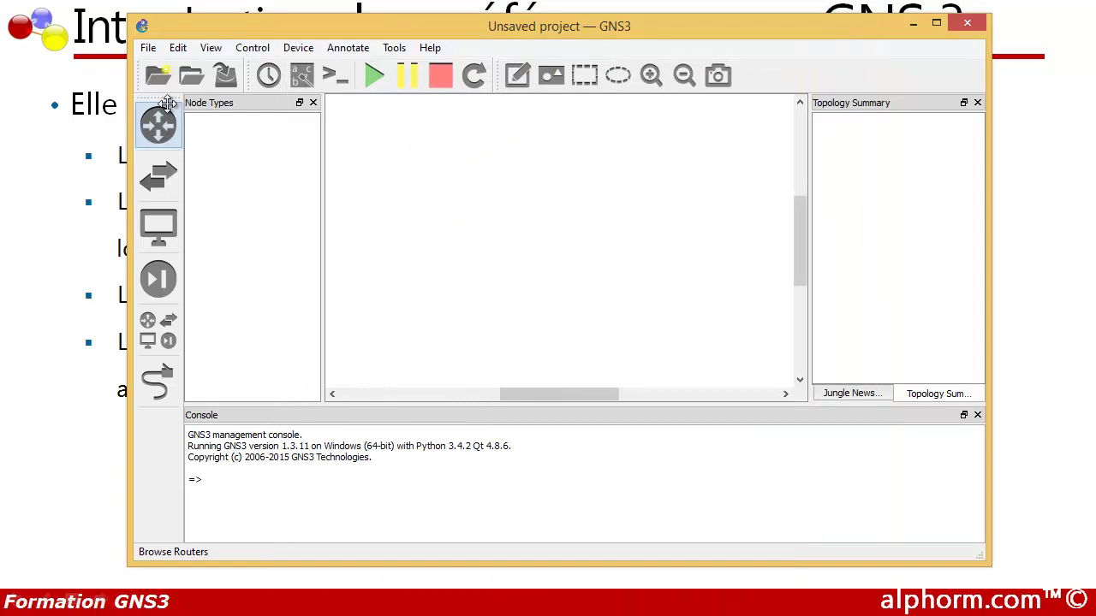
Step: Reopen the preferences and review the local server's host binding choices, keeping 127.0.0.1
{"action": "left_click", "coordinate": [178, 48]}
{"action": "left_click", "coordinate": [192, 122]}
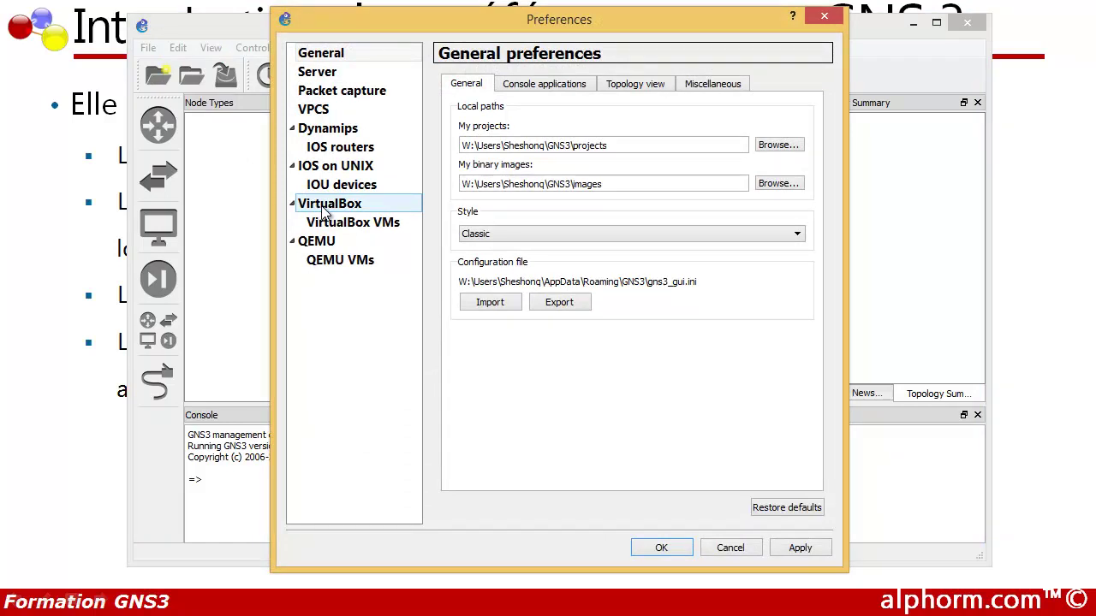
{"action": "left_click", "coordinate": [317, 73]}
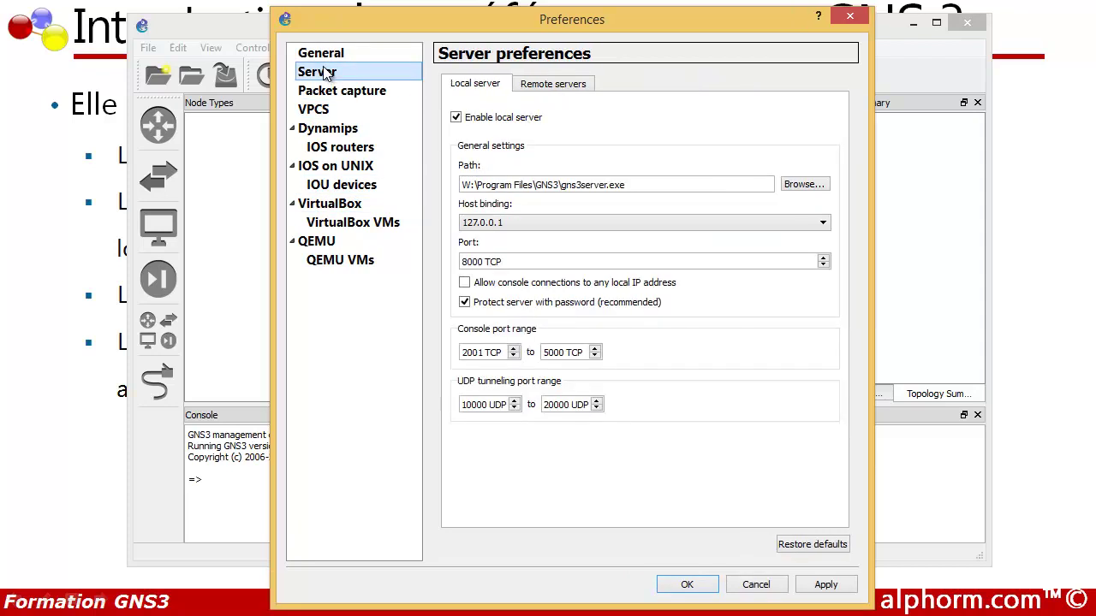
{"action": "left_click", "coordinate": [504, 224]}
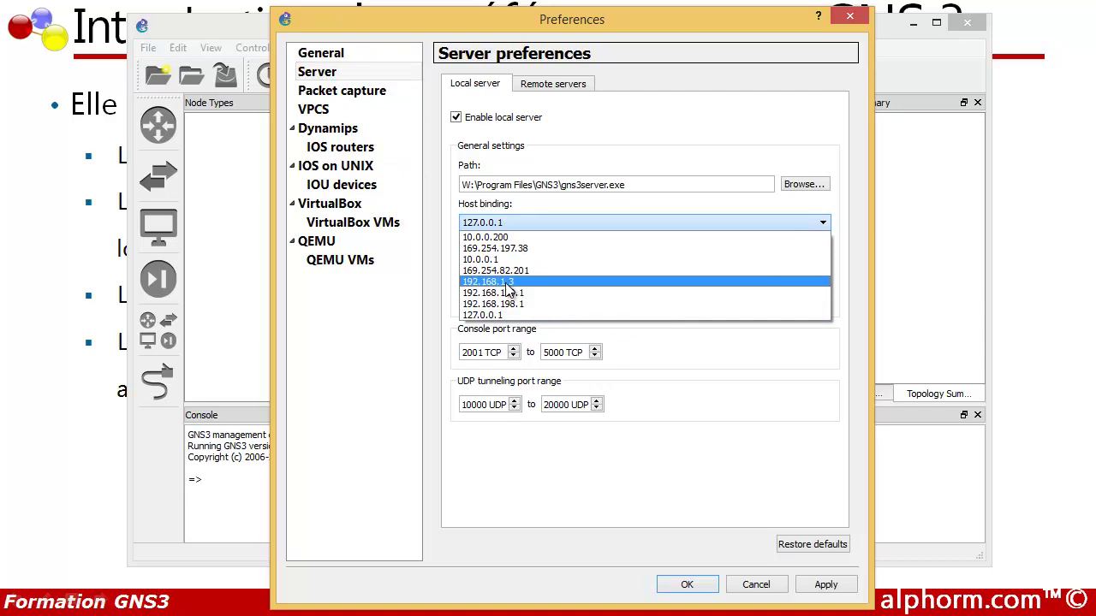
{"action": "left_click", "coordinate": [502, 225]}
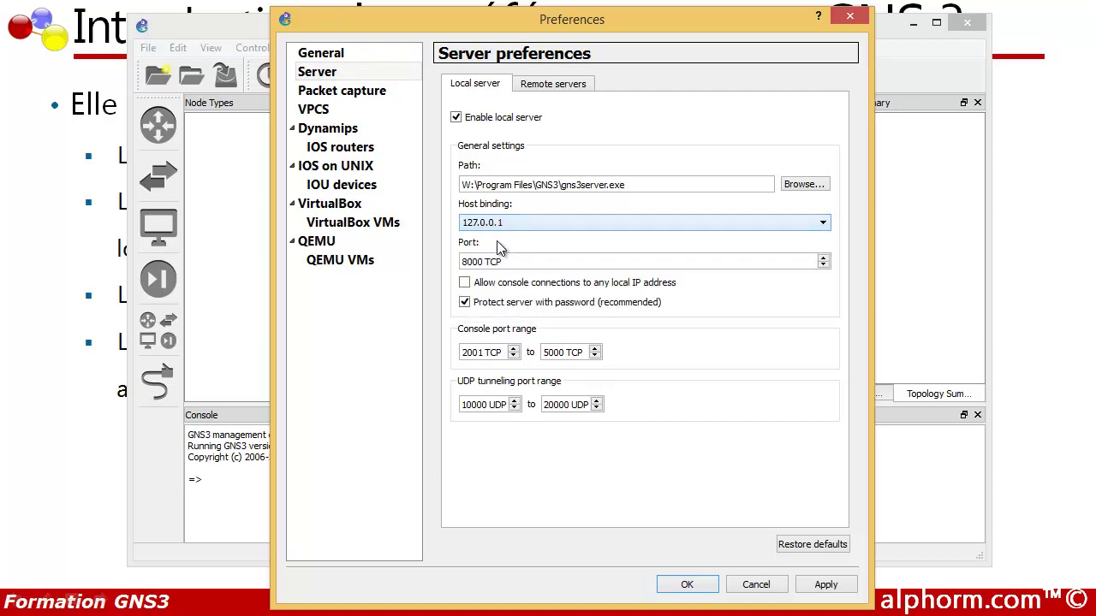
Step: Examine the local server's port and executable path, and the list of remote servers
{"action": "left_click_drag", "start_coordinate": [482, 262], "coordinate": [460, 262]}
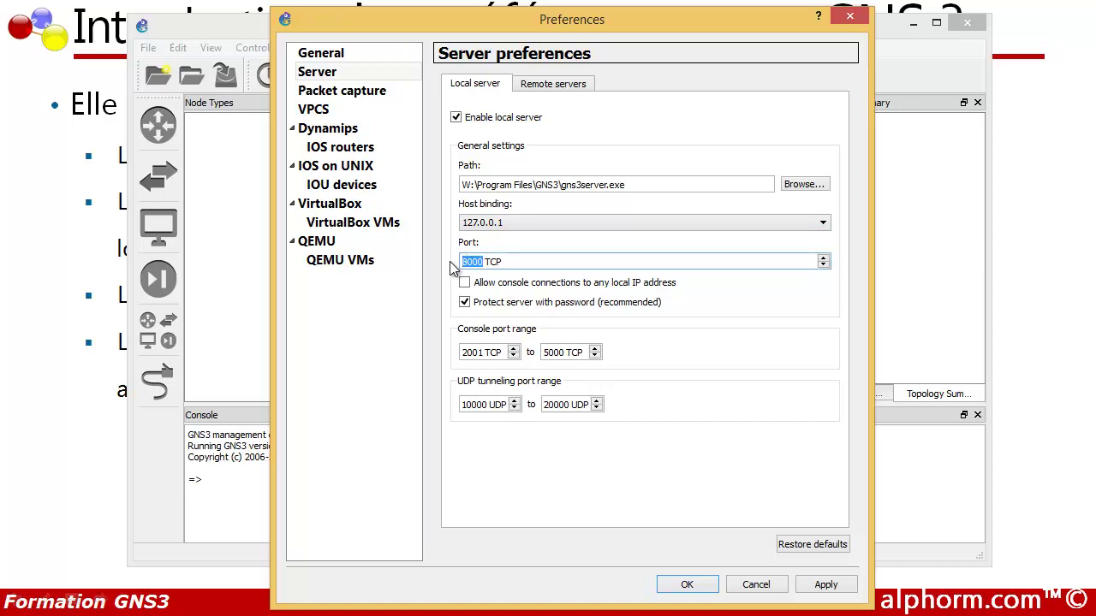
{"action": "left_click", "coordinate": [566, 185]}
{"action": "left_click_drag", "start_coordinate": [620, 185], "coordinate": [458, 185]}
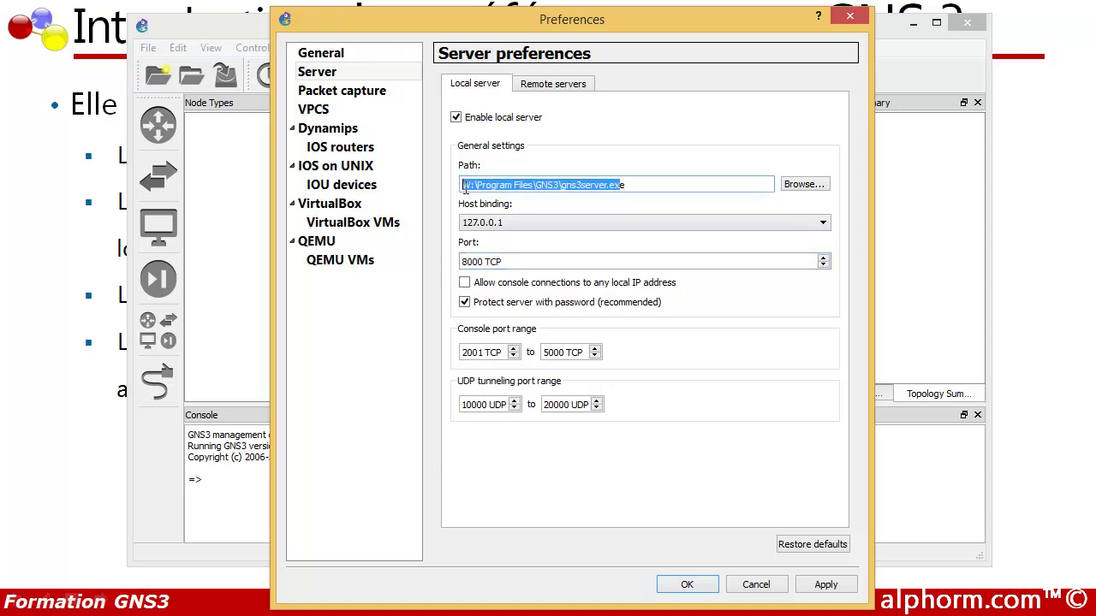
{"action": "left_click", "coordinate": [563, 185]}
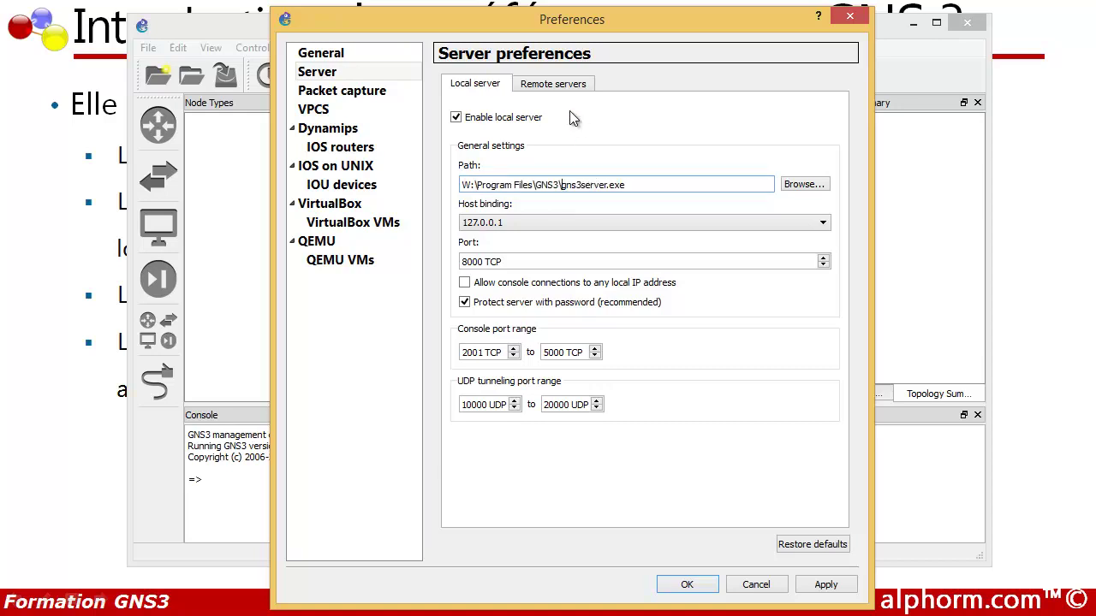
{"action": "left_click", "coordinate": [565, 84]}
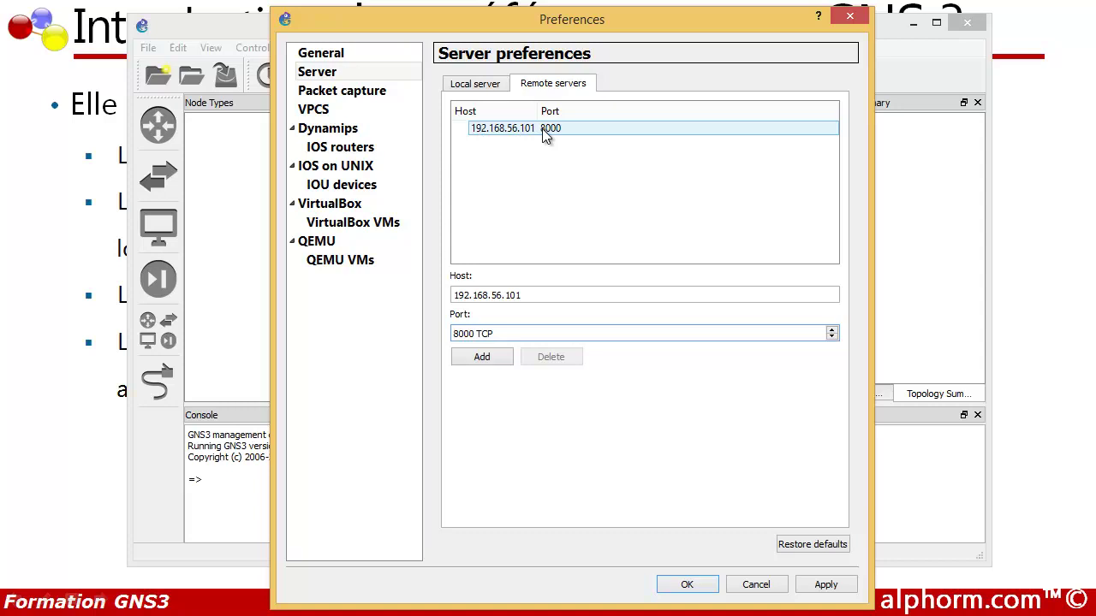
Step: Review the general preferences, including the miscellaneous options and the delay between device starts
{"action": "left_click", "coordinate": [341, 55]}
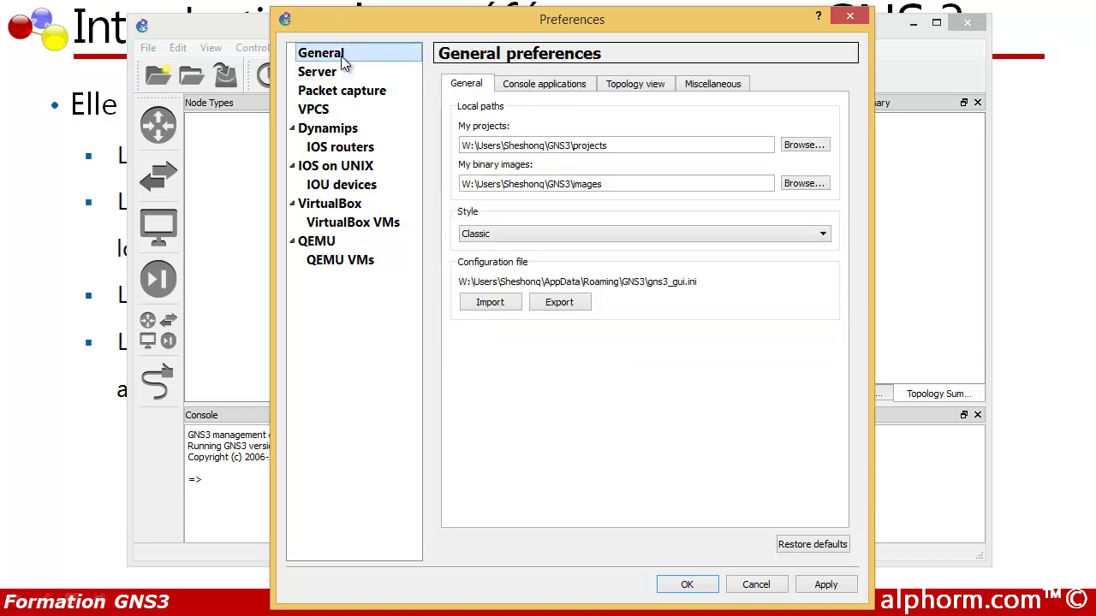
{"action": "left_click", "coordinate": [702, 86]}
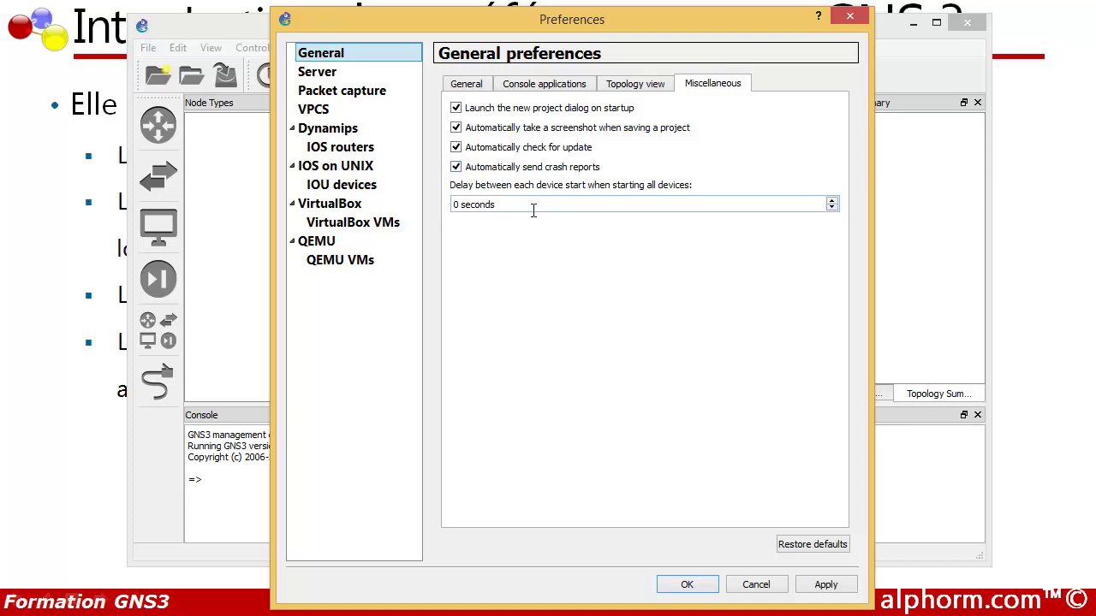
{"action": "left_click_drag", "start_coordinate": [463, 205], "coordinate": [441, 205]}
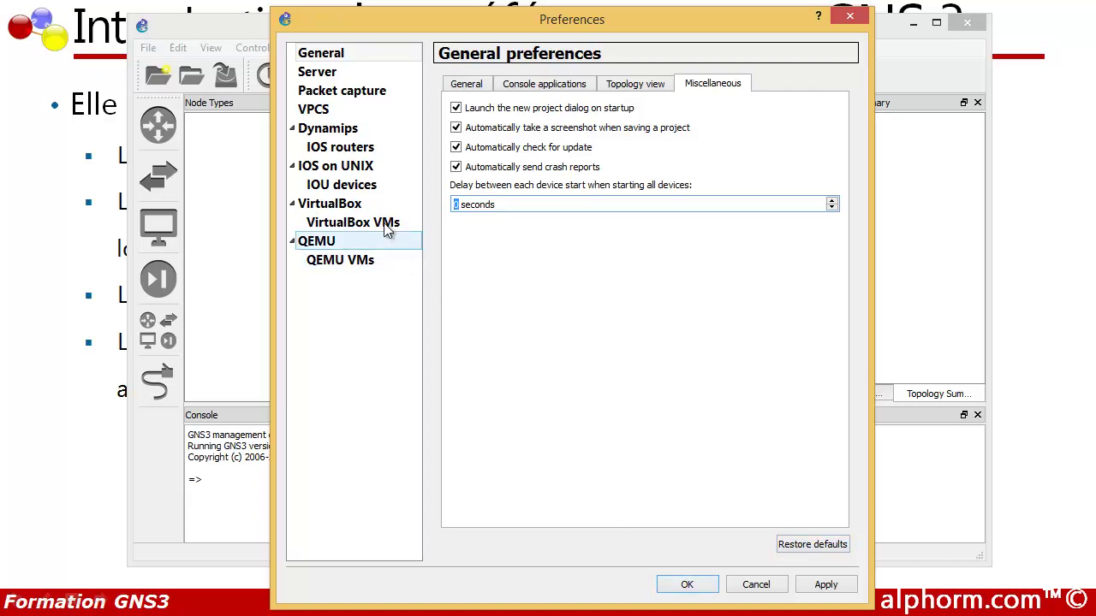
Step: Examine the Dynamips preferences and the IOURC license path in the IOS on UNIX preferences
{"action": "left_click", "coordinate": [330, 133]}
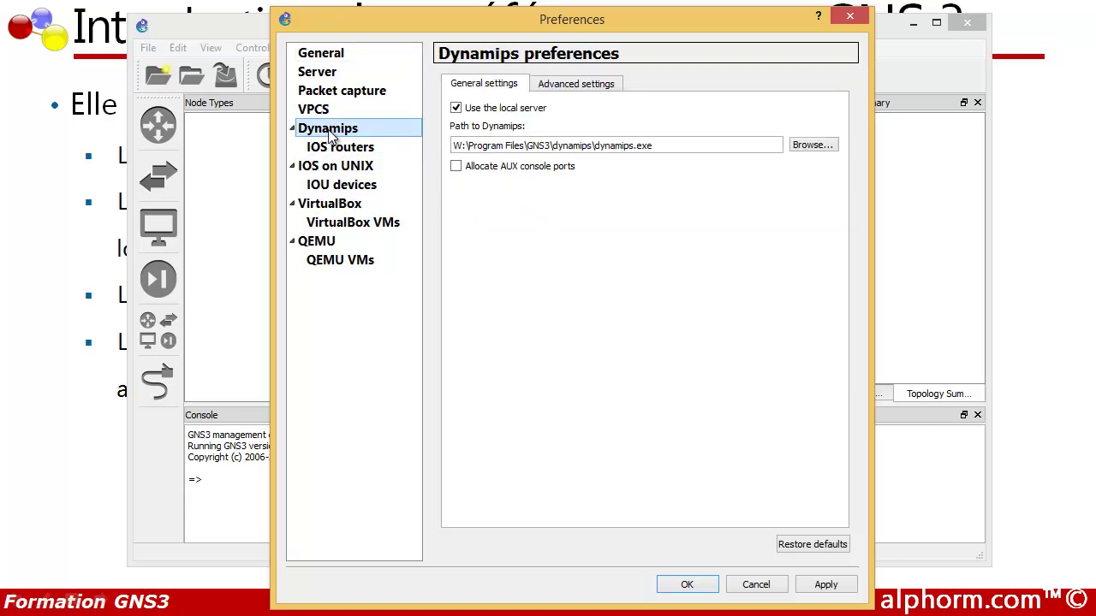
{"action": "left_click", "coordinate": [322, 171]}
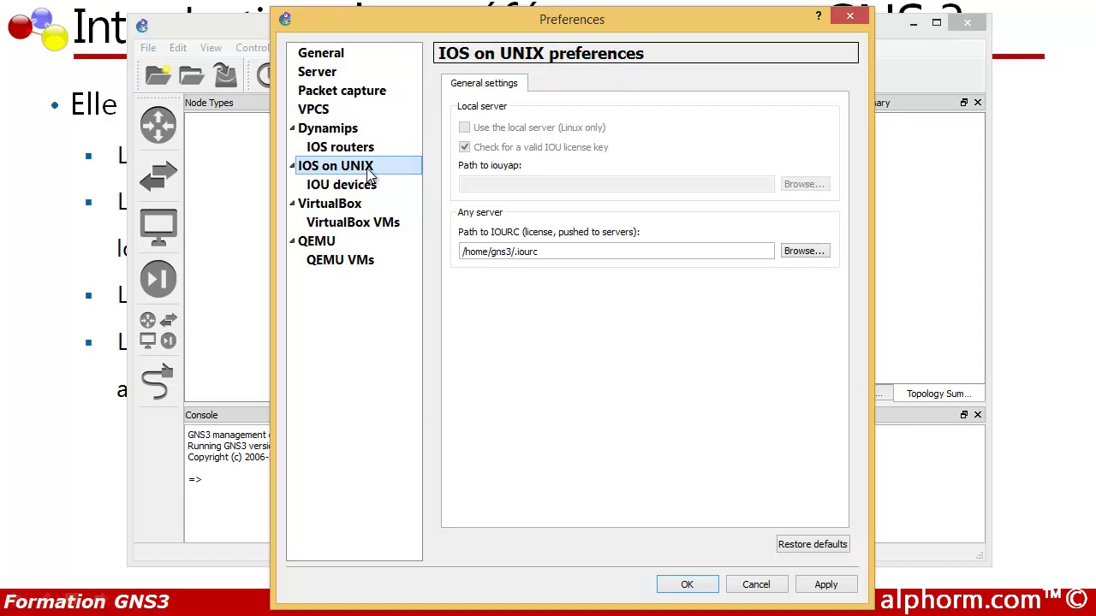
{"action": "left_click_drag", "start_coordinate": [553, 256], "coordinate": [448, 259]}
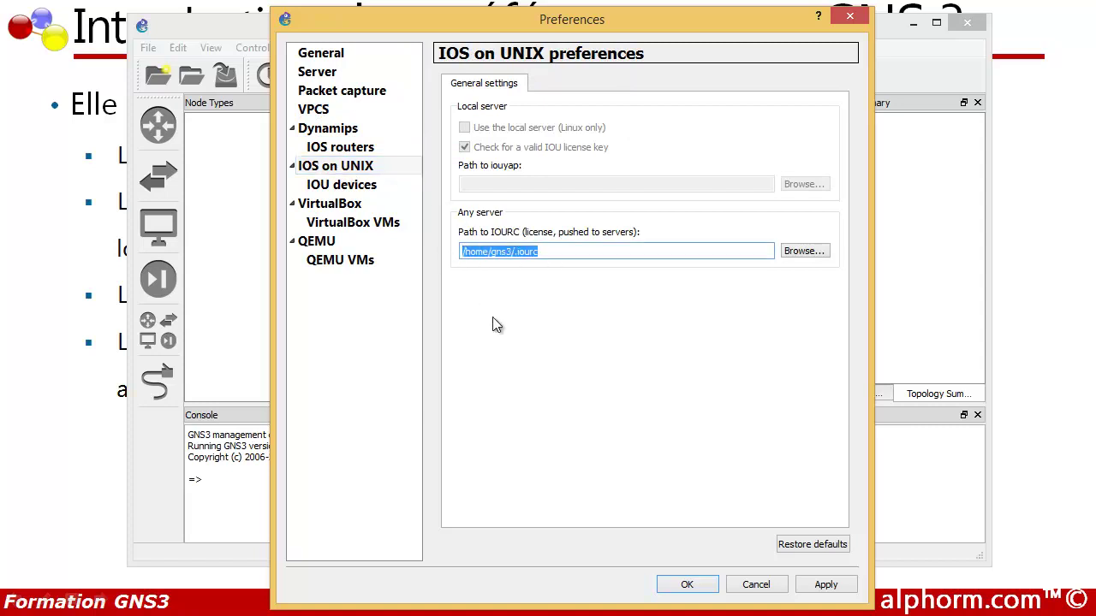
Step: Inspect the IOU image path in the Switch device template's configuration and close it without changes
{"action": "left_click", "coordinate": [348, 190]}
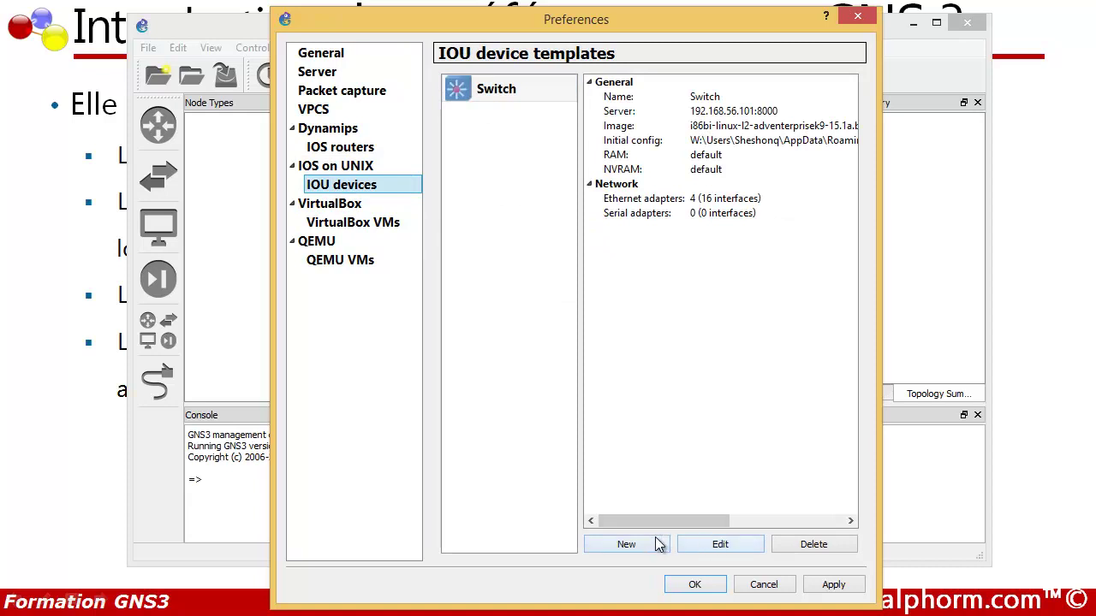
{"action": "left_click", "coordinate": [707, 546]}
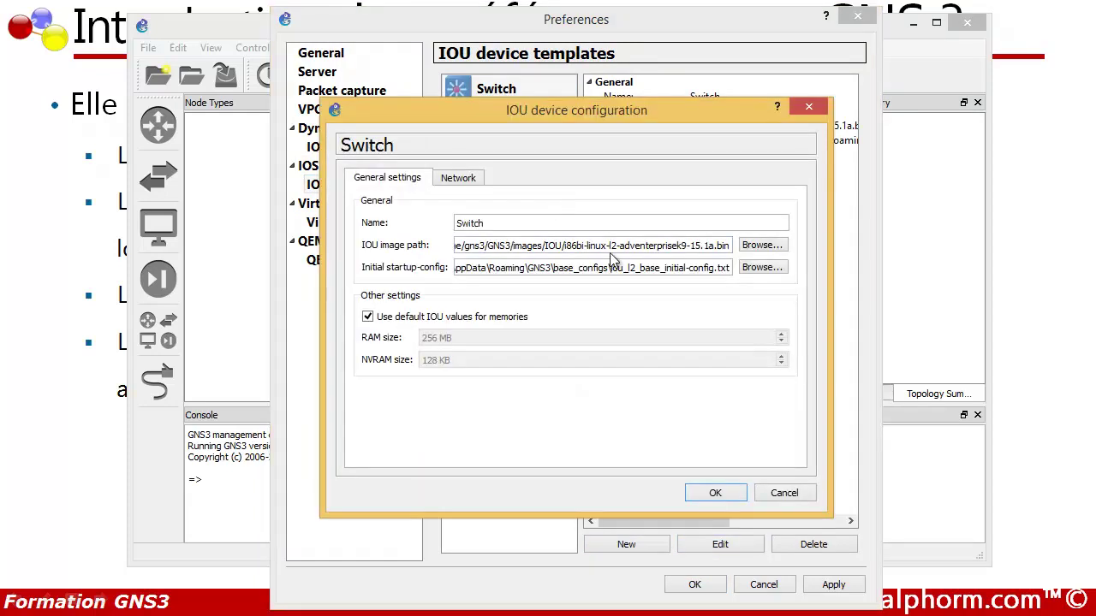
{"action": "left_click_drag", "start_coordinate": [649, 245], "coordinate": [480, 245]}
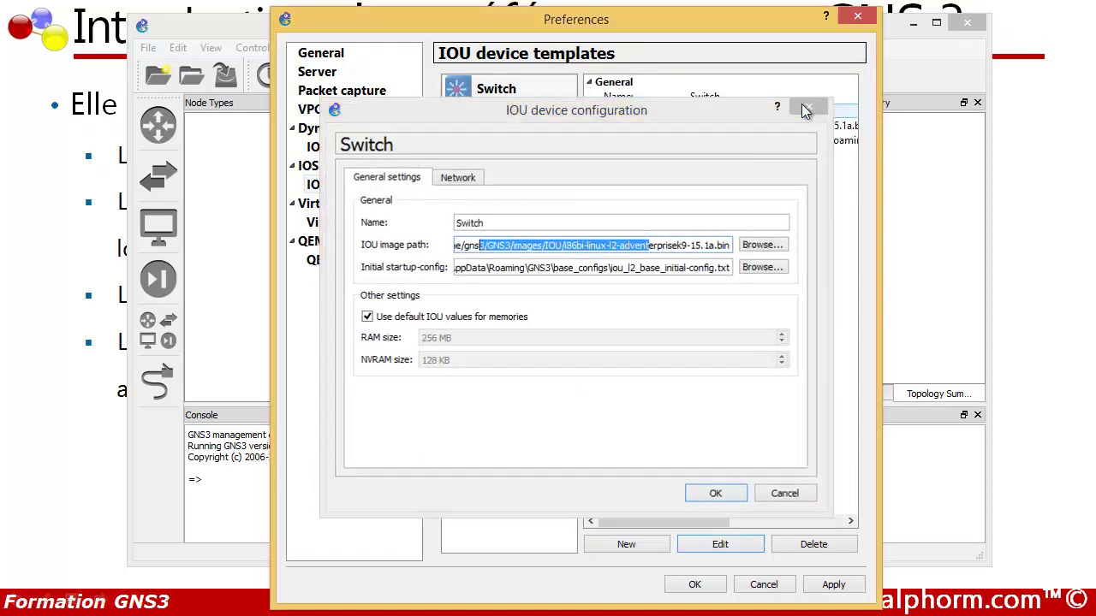
{"action": "left_click", "coordinate": [805, 107]}
Step: Examine the VBoxManage path in the VirtualBox preferences and the QEMU general settings
{"action": "left_click", "coordinate": [353, 204]}
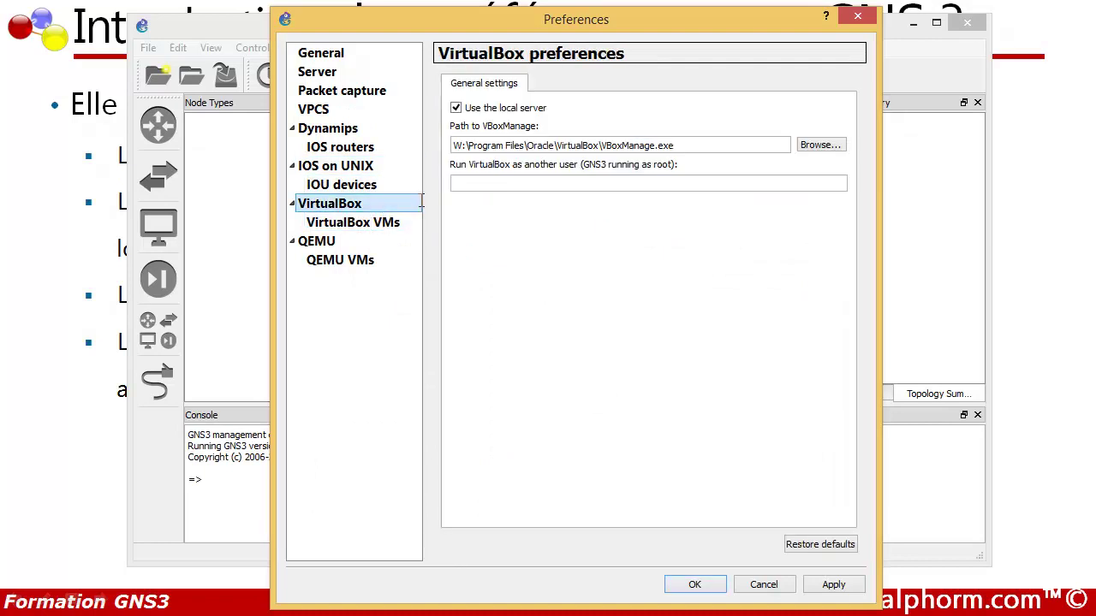
{"action": "left_click_drag", "start_coordinate": [664, 145], "coordinate": [477, 147]}
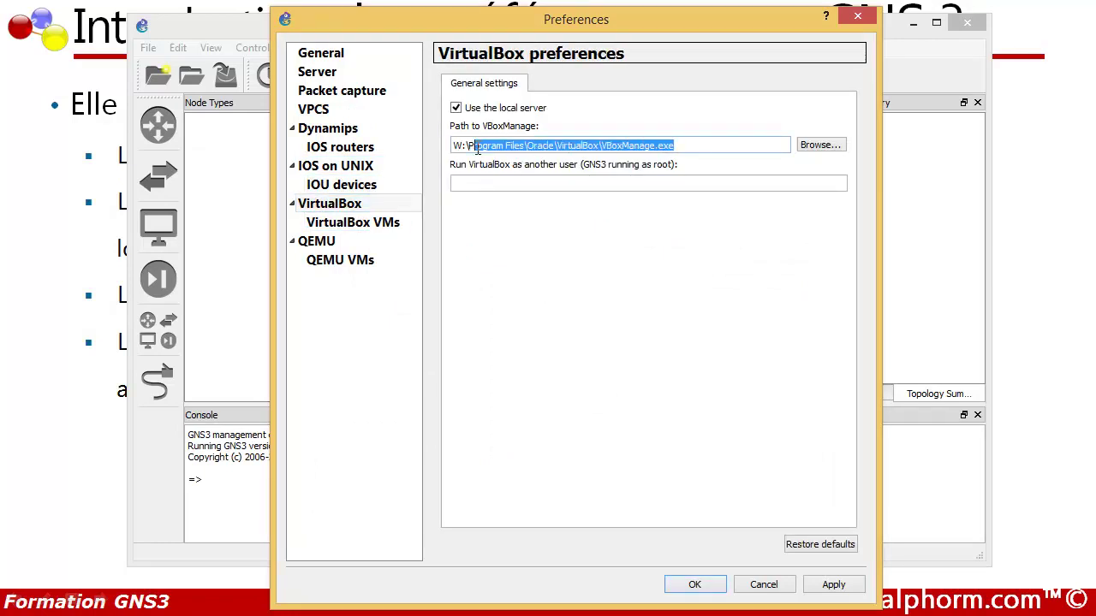
{"action": "left_click", "coordinate": [349, 207]}
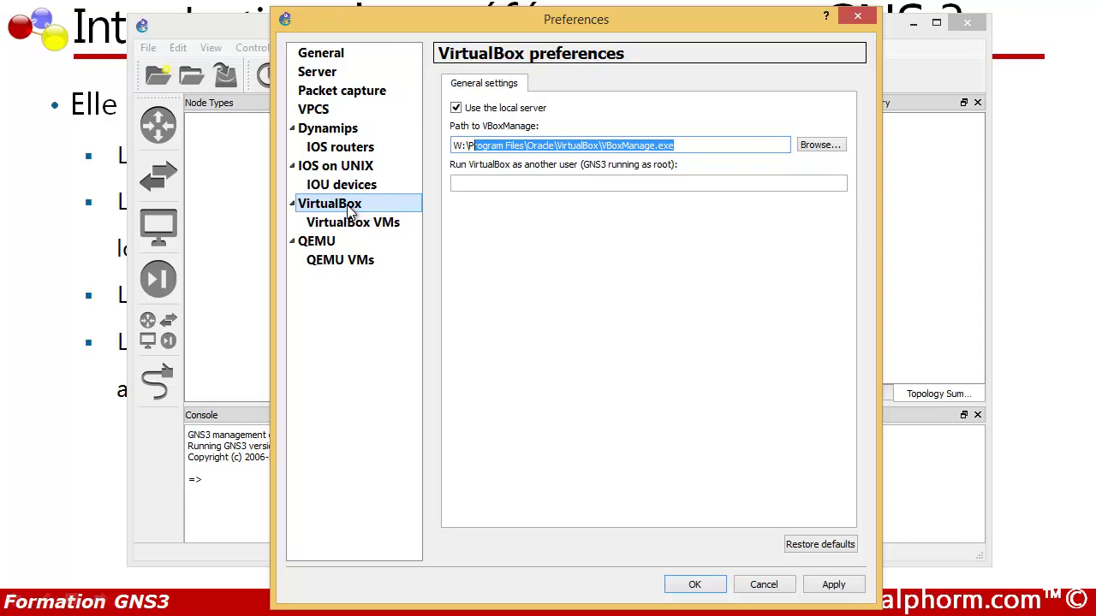
{"action": "left_click", "coordinate": [323, 245]}
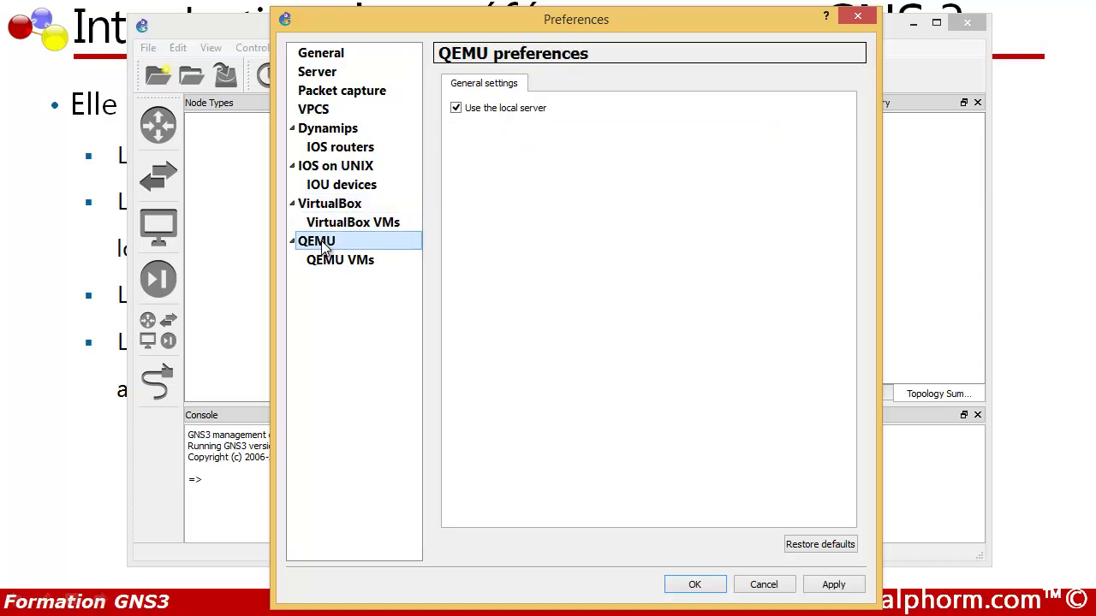
Step: Inspect the ASA QEMU VM template's settings and its Qemu binary choices, keeping qemu-0.11.0, and close the configuration
{"action": "left_click", "coordinate": [331, 265]}
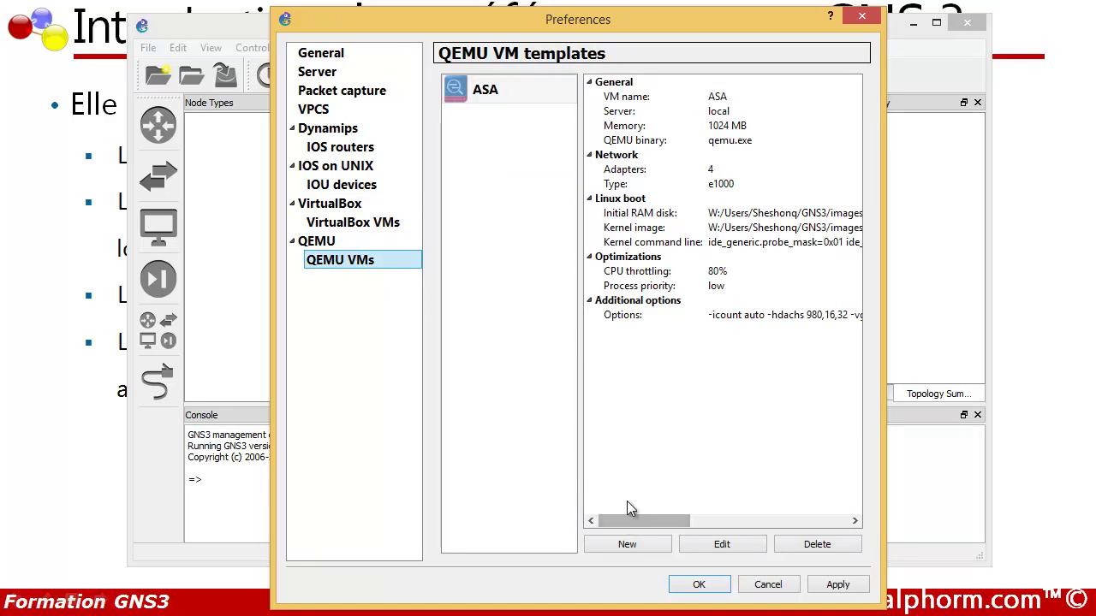
{"action": "left_click", "coordinate": [492, 105]}
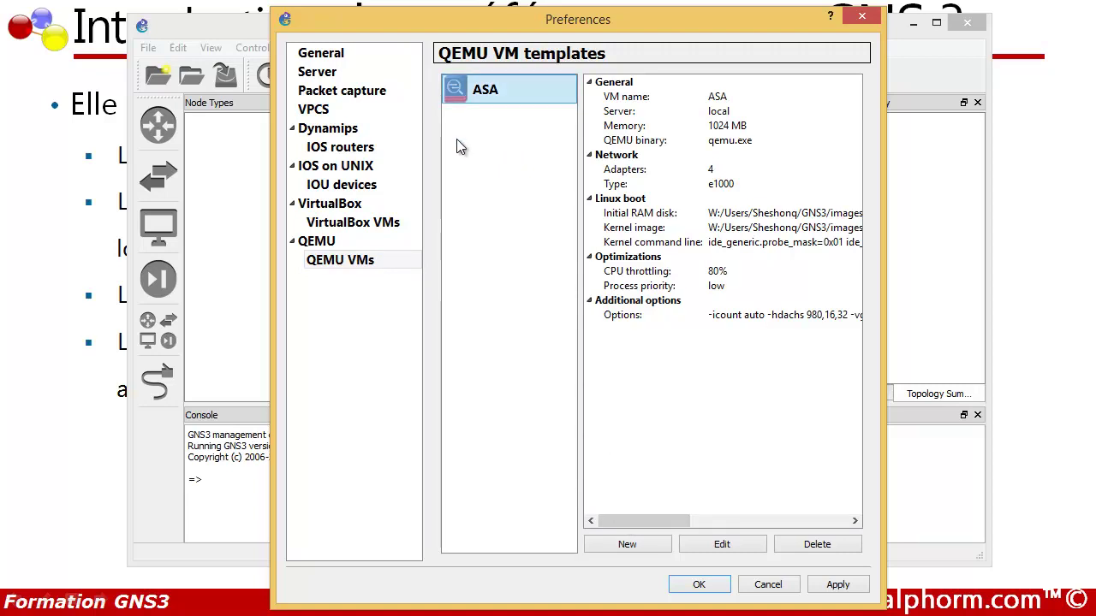
{"action": "left_click", "coordinate": [721, 545]}
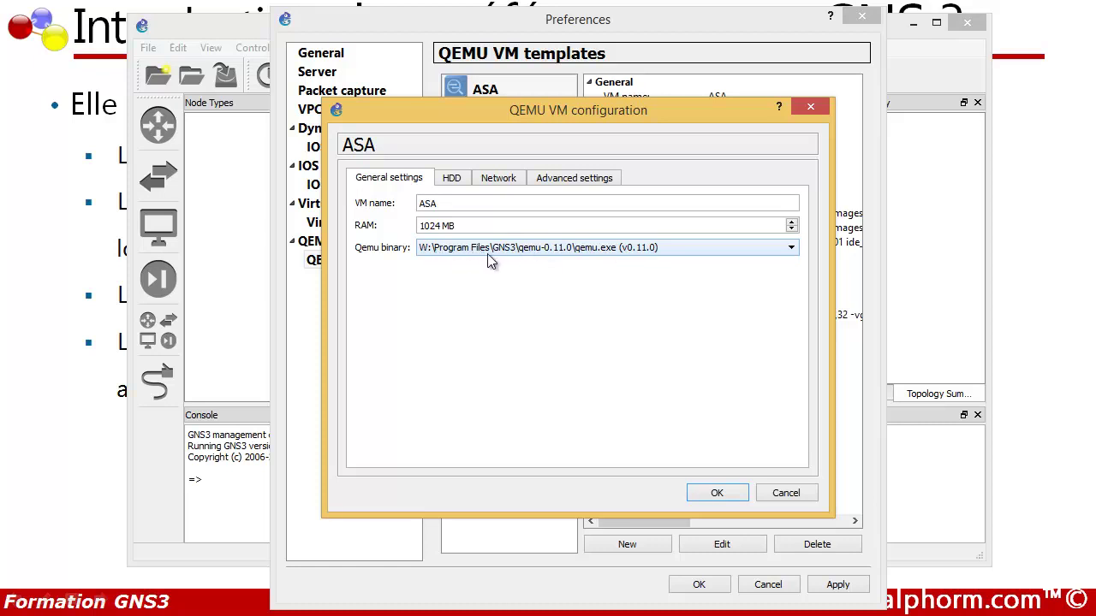
{"action": "left_click", "coordinate": [524, 253]}
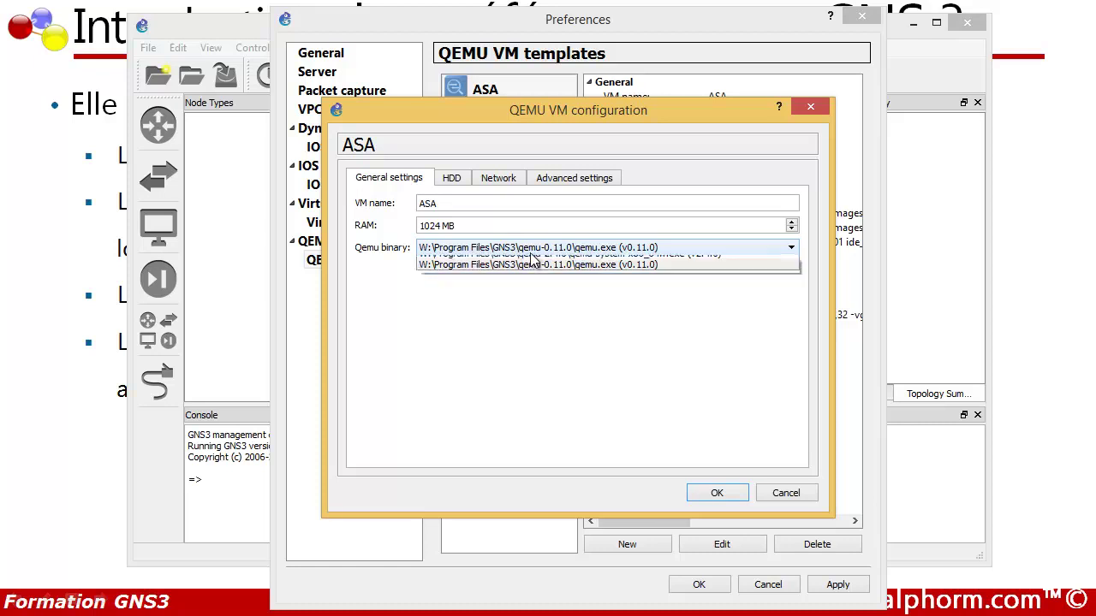
{"action": "left_click", "coordinate": [531, 260]}
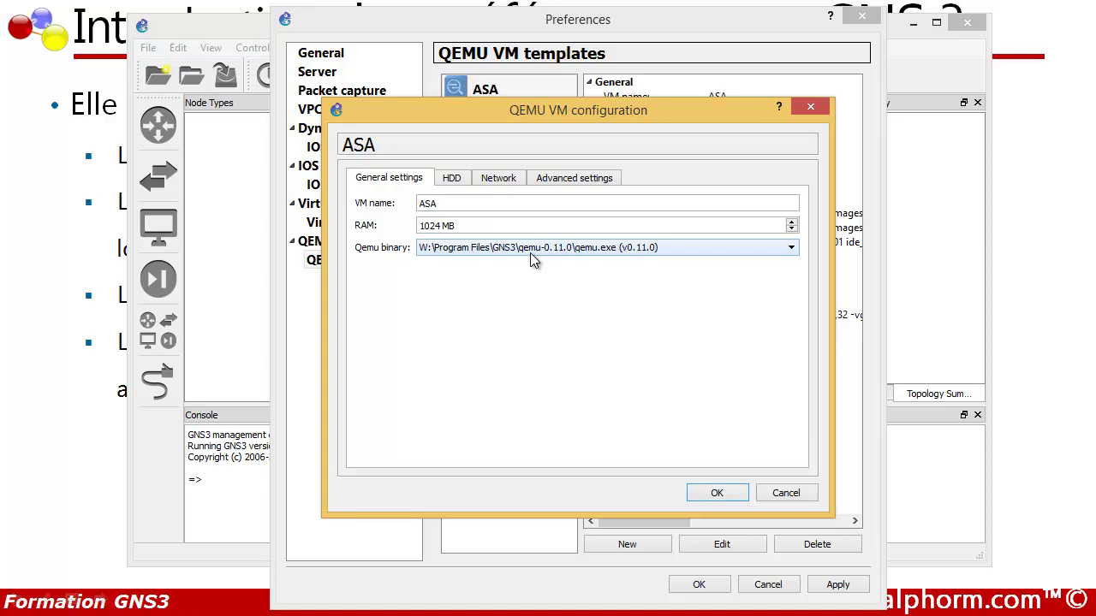
{"action": "left_click", "coordinate": [717, 492]}
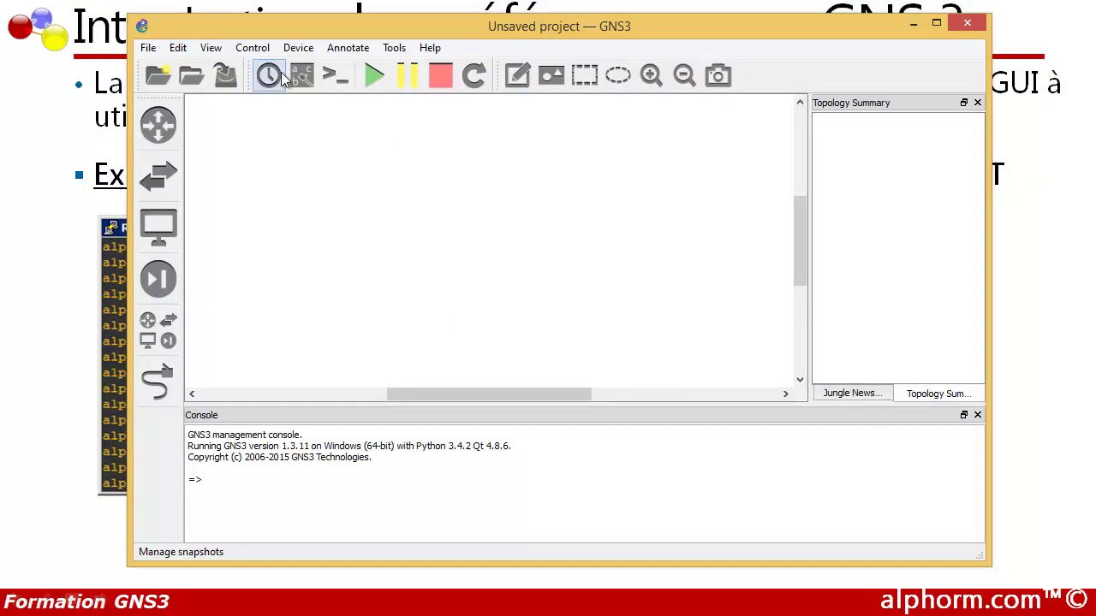
Step: Inspect the preconfigured Telnet console commands in the general preferences' console application settings, then close the preferences and minimize the GNS3 window
{"action": "left_click", "coordinate": [178, 49]}
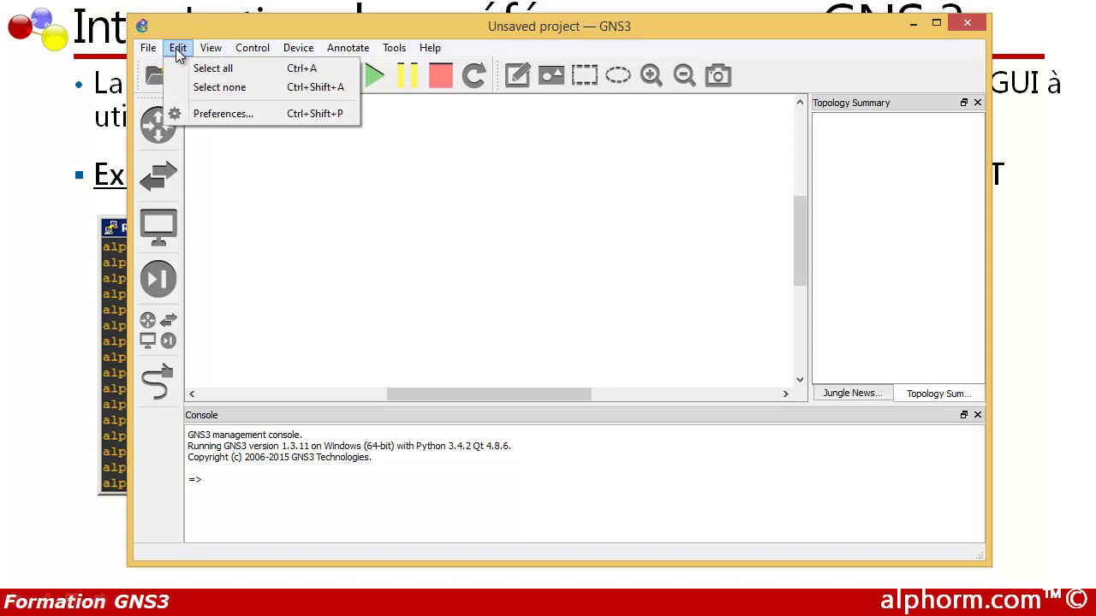
{"action": "left_click", "coordinate": [193, 115]}
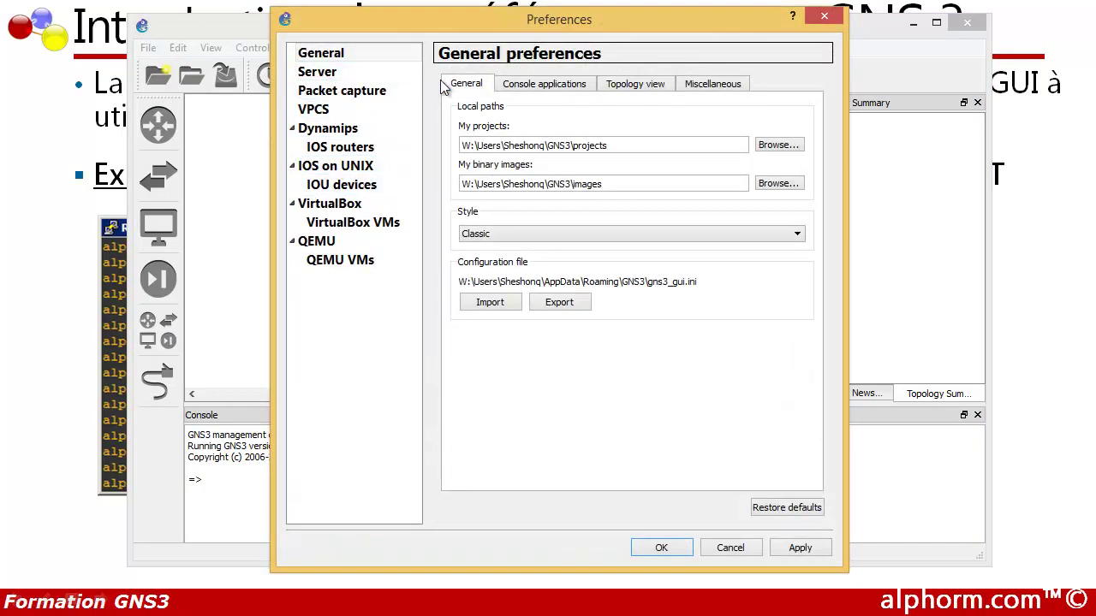
{"action": "left_click", "coordinate": [524, 89]}
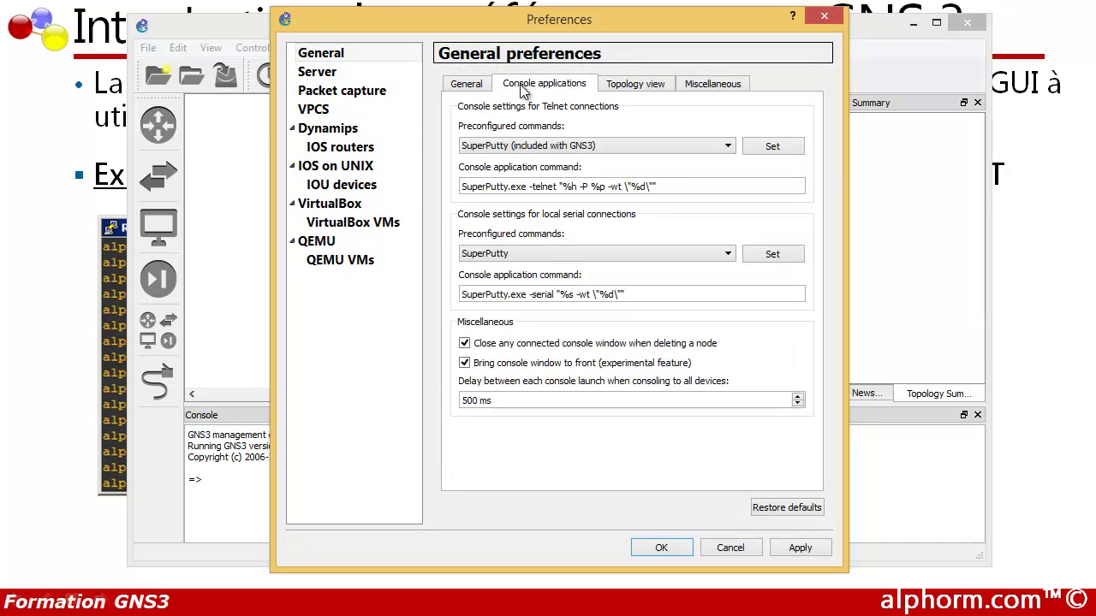
{"action": "left_click", "coordinate": [514, 151]}
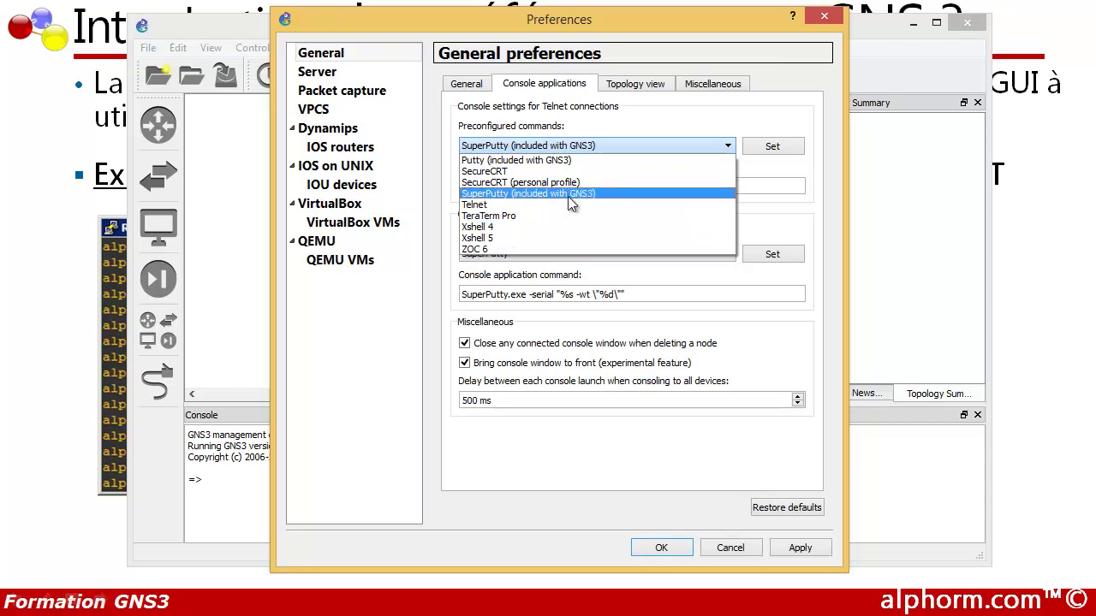
{"action": "left_click", "coordinate": [661, 548]}
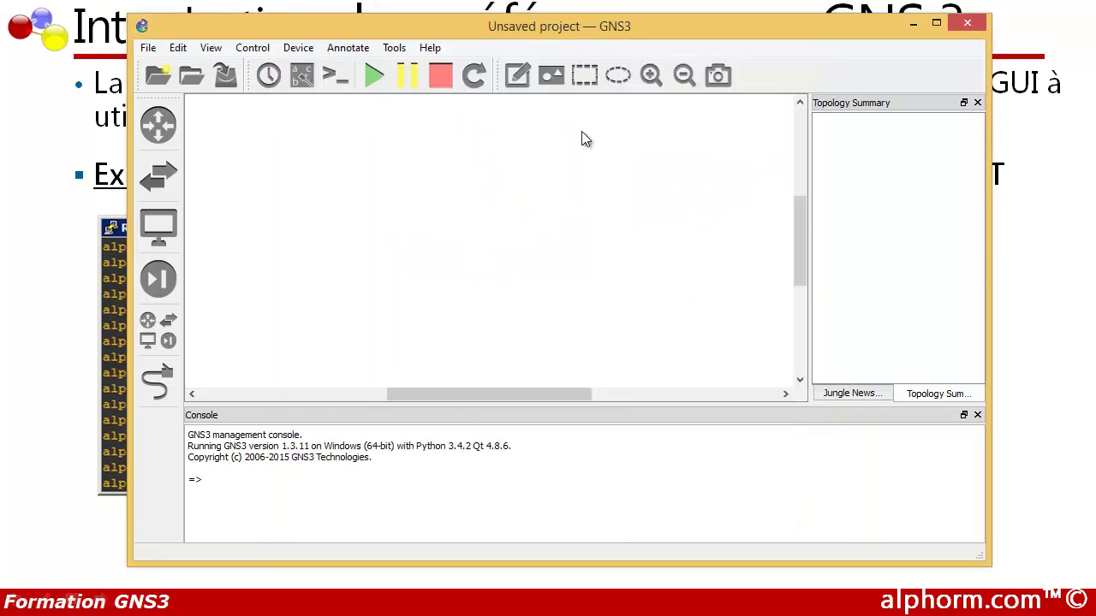
{"action": "left_click", "coordinate": [912, 28]}
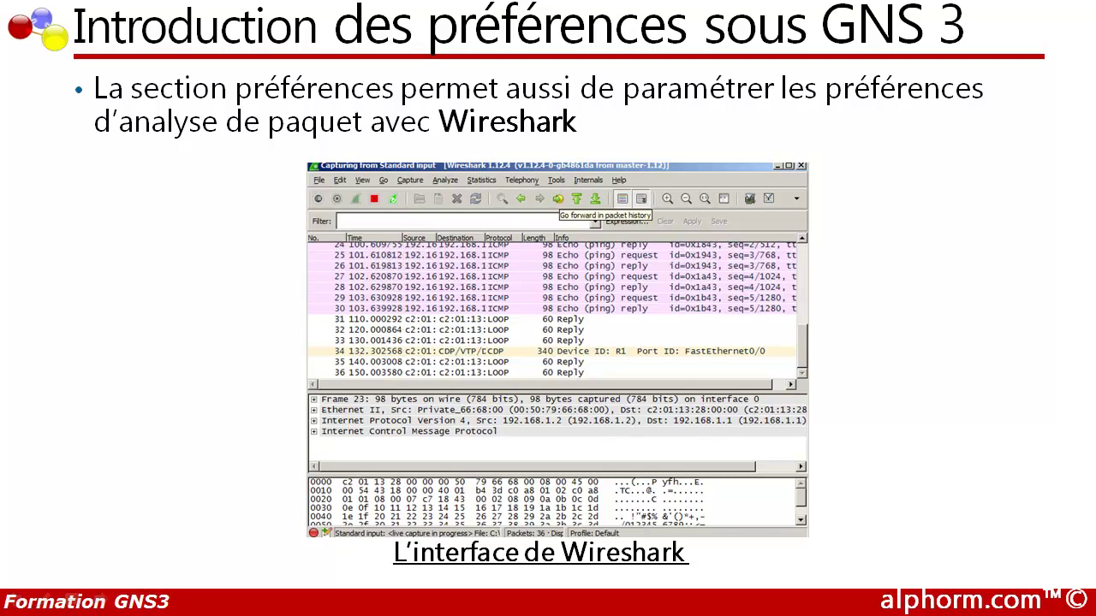
Step: Switch back to GNS3 and inspect the preconfigured packet capture reader commands, keeping Wireshark Live Traffic Capture, then apply and close the preferences
{"action": "key", "text": "super"}
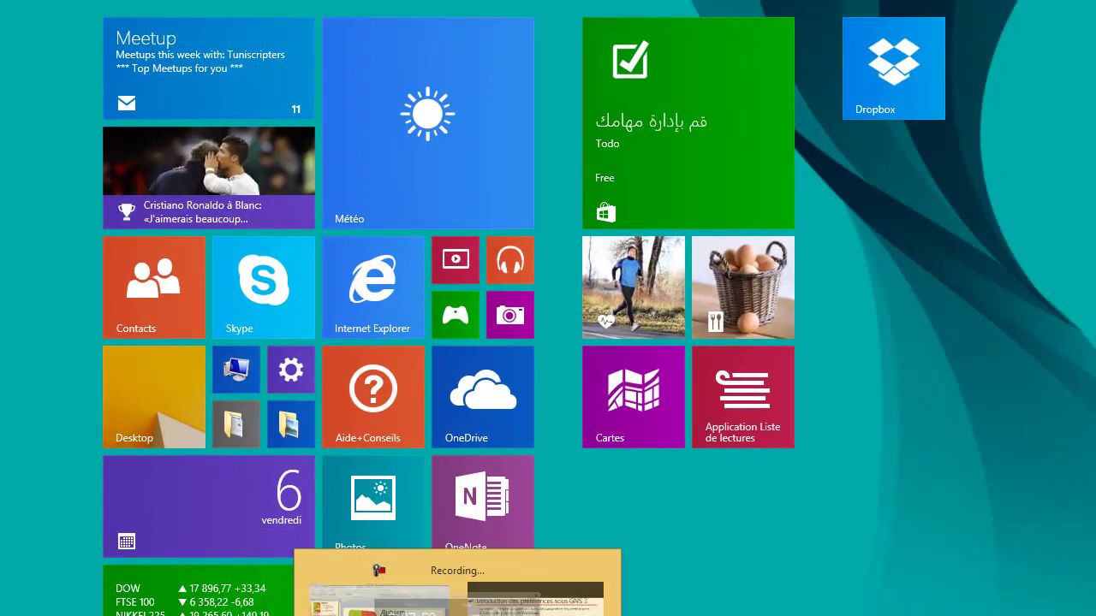
{"action": "key", "text": "super"}
{"action": "key", "text": "alt+Tab"}
{"action": "left_click", "coordinate": [177, 47]}
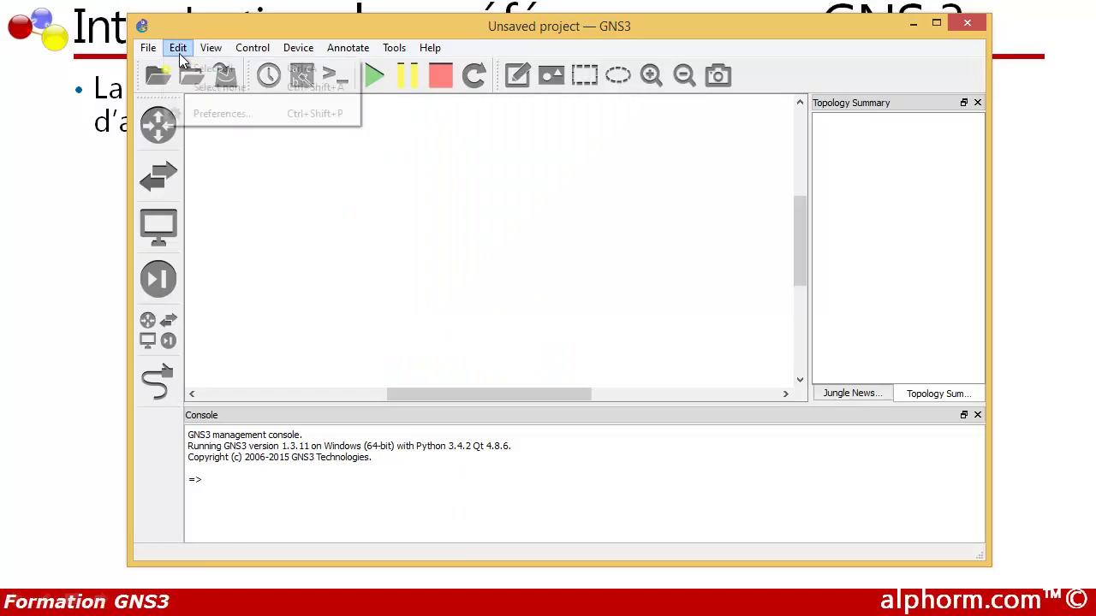
{"action": "left_click", "coordinate": [221, 113]}
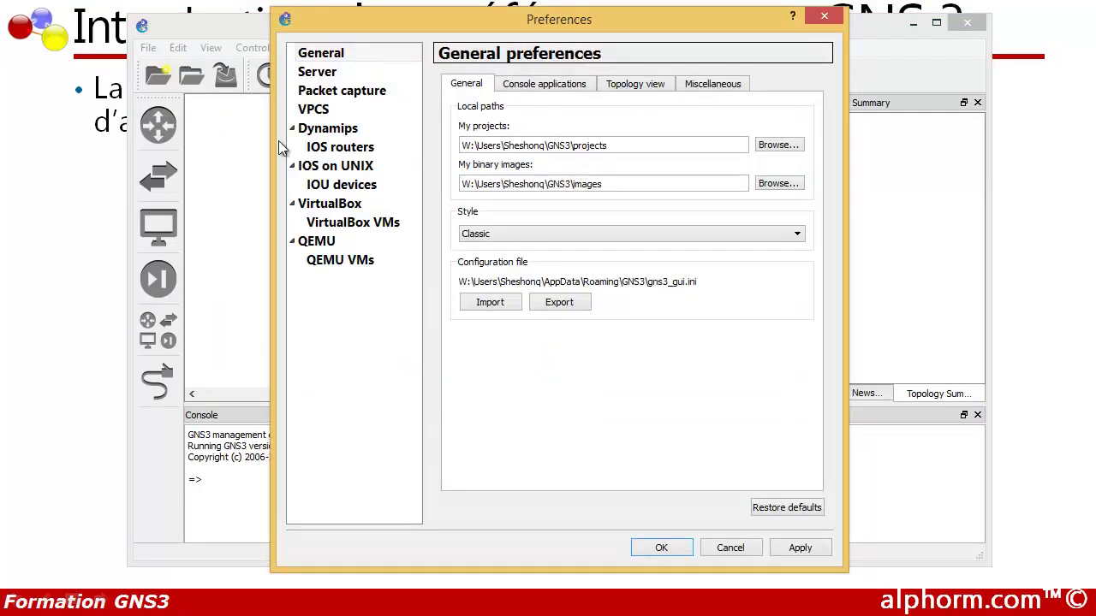
{"action": "left_click", "coordinate": [316, 91]}
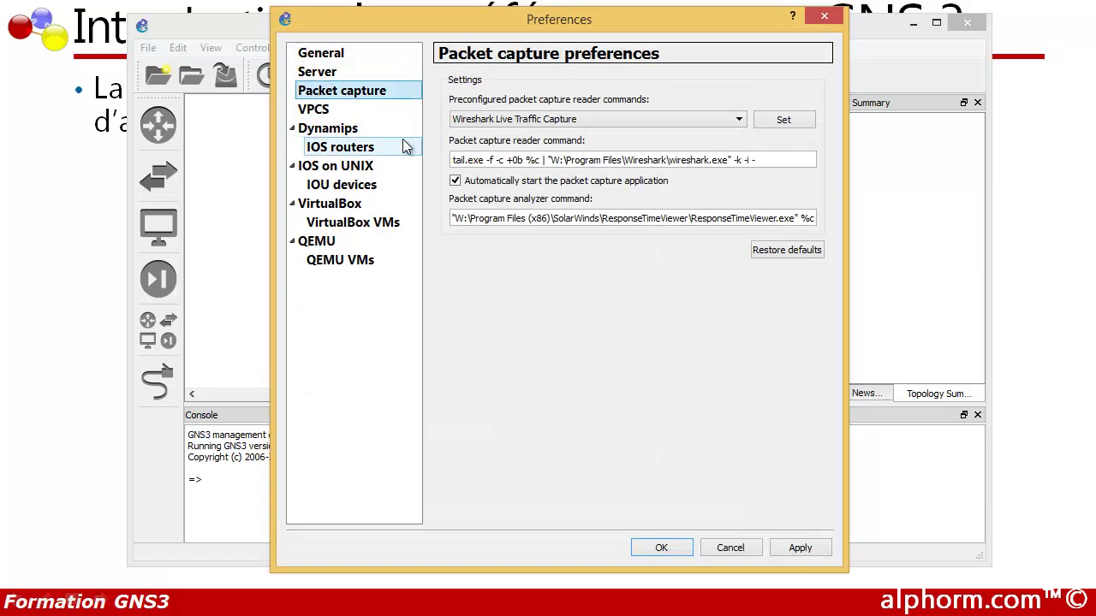
{"action": "left_click", "coordinate": [578, 122]}
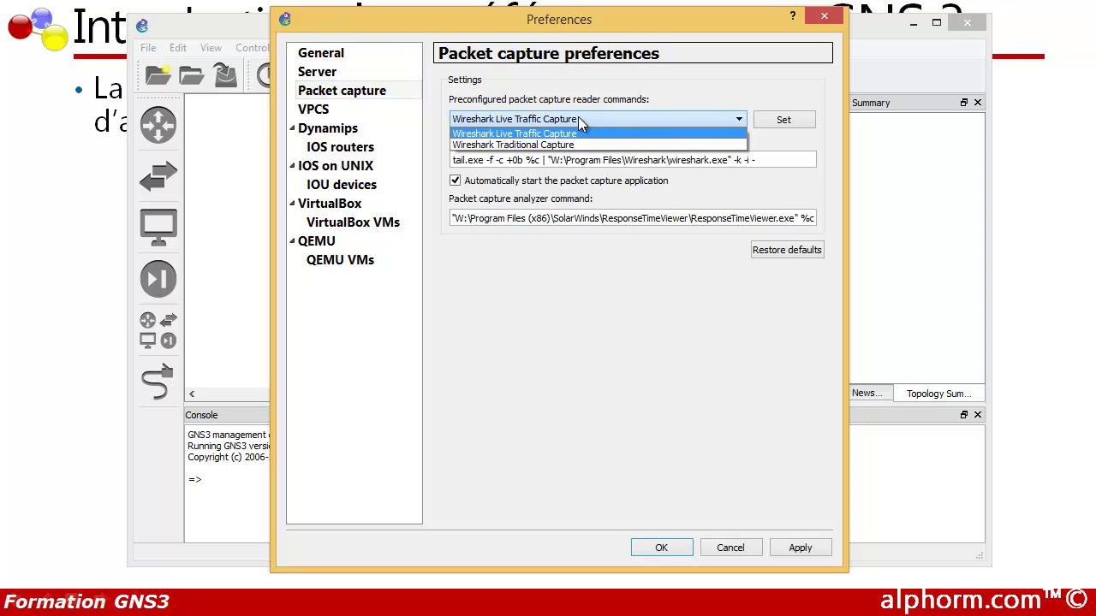
{"action": "left_click", "coordinate": [747, 581]}
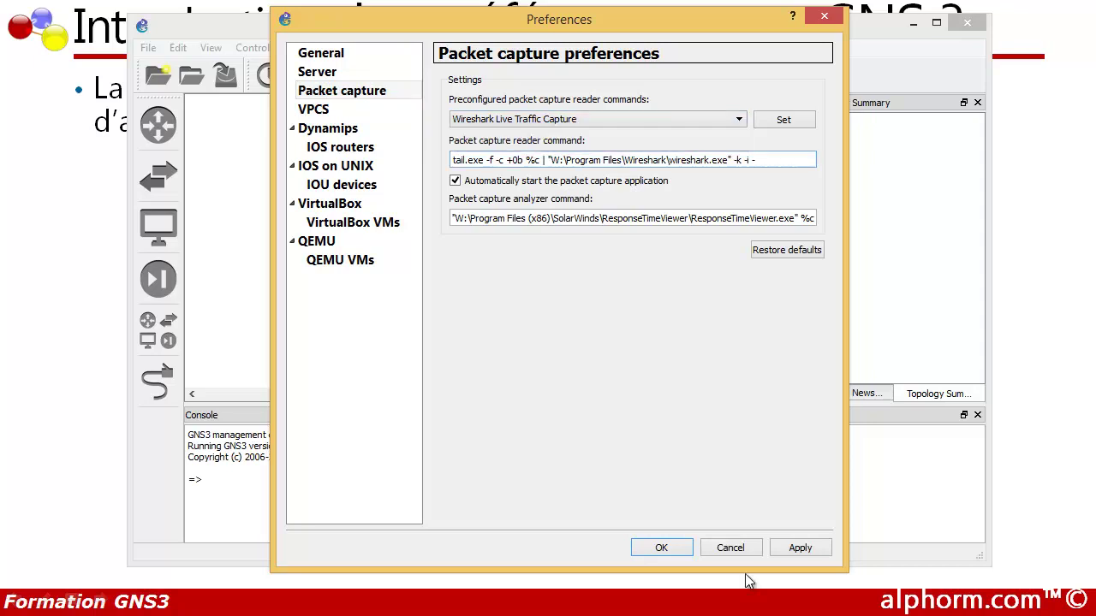
{"action": "left_click", "coordinate": [783, 546]}
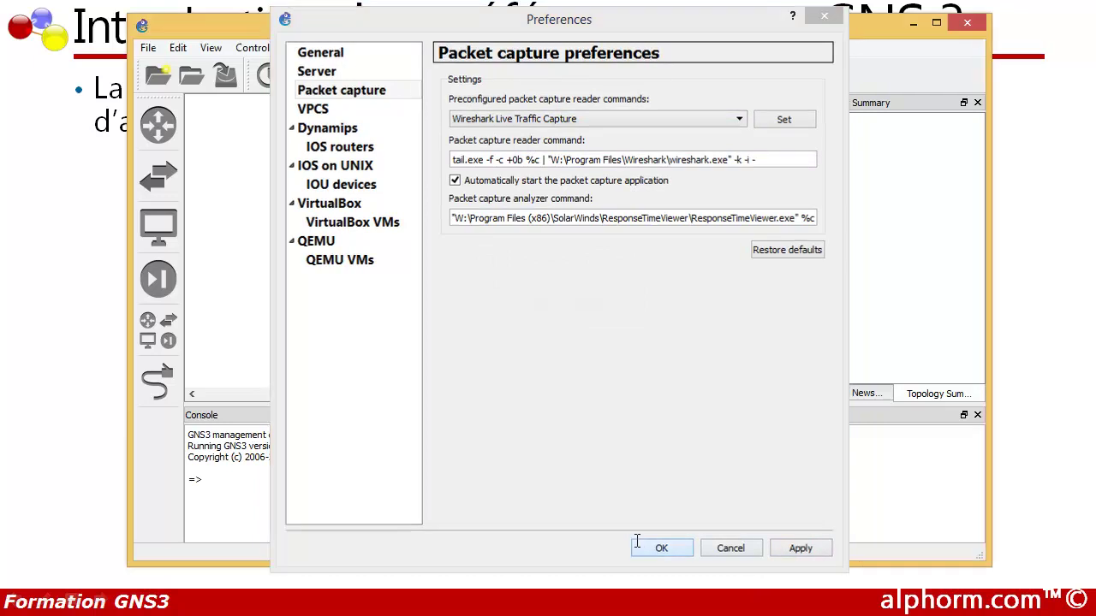
{"action": "left_click", "coordinate": [637, 546]}
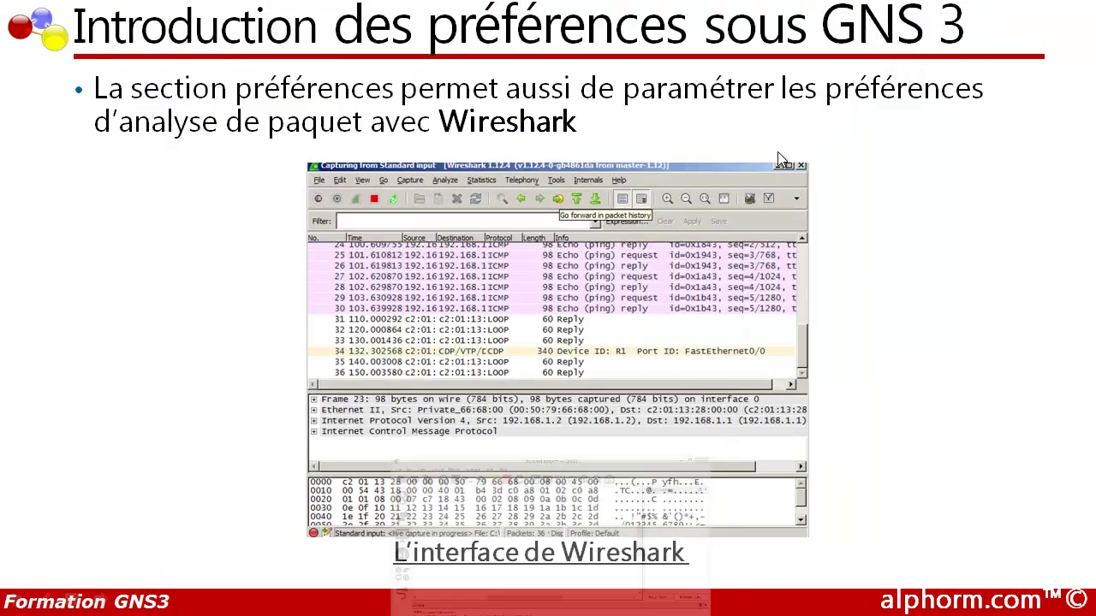